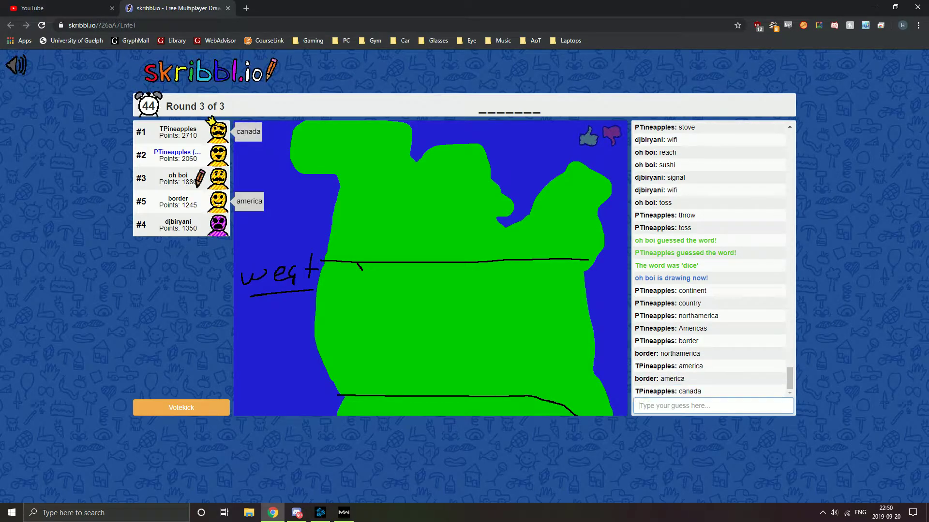
type("wal")
key("BackSpace")
type("eather")
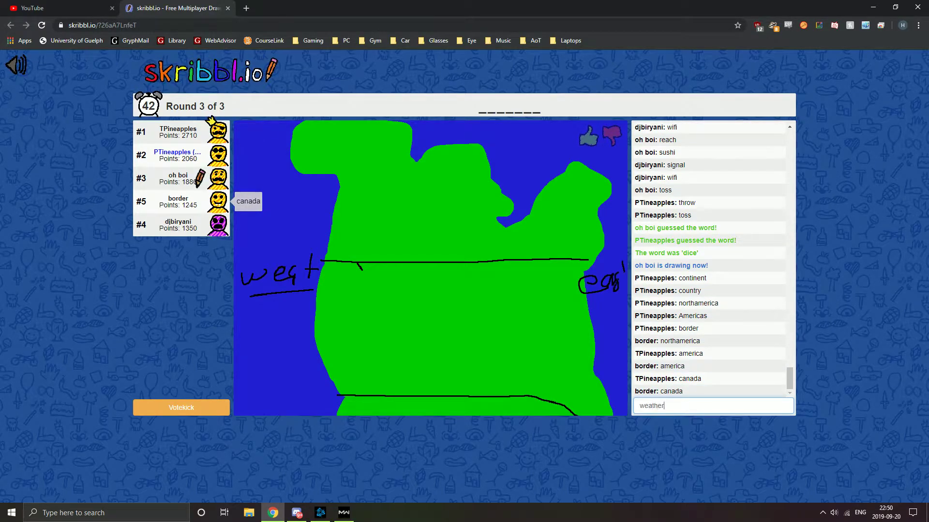
Step: Guess 'weather' in the chat, then erase a half-typed second guess
key("Return")
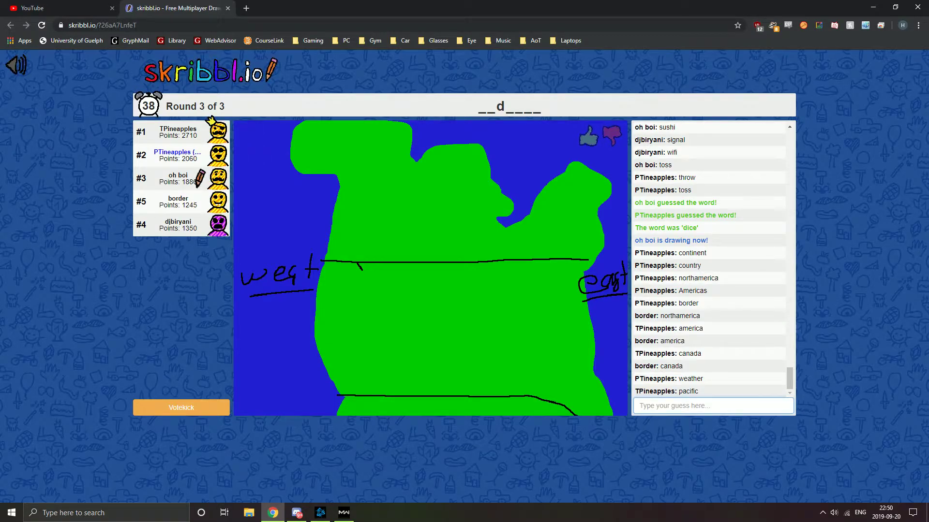
type("nor")
key("BackSpace")
key("BackSpace")
key("BackSpace")
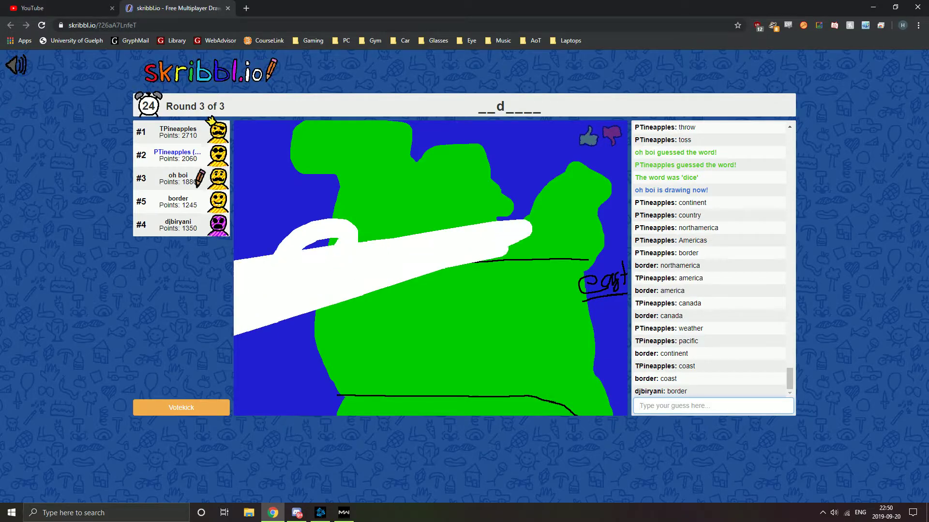
key("alt+Tab")
key("Escape")
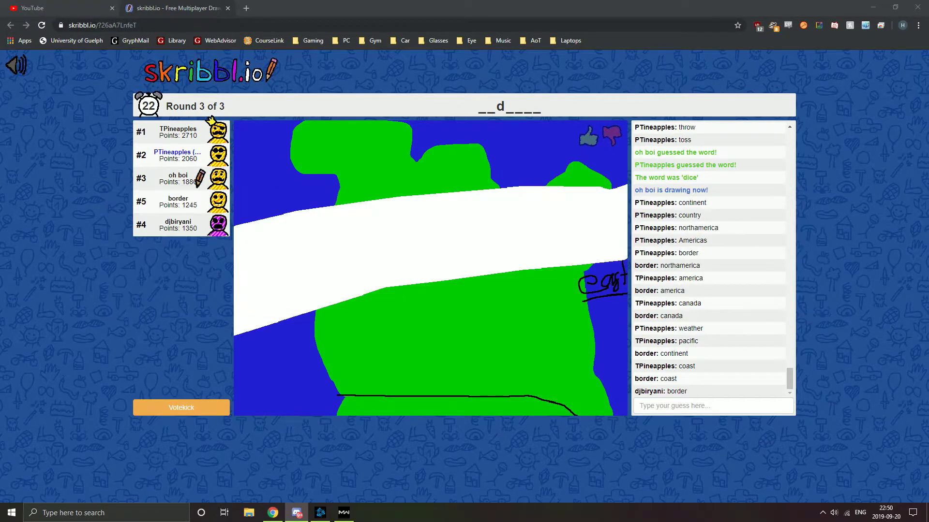
Step: In Call of Duty, dismiss the party-leader notice and answer NO to Leave Lobby
key("alt+Tab")
key("alt+Tab")
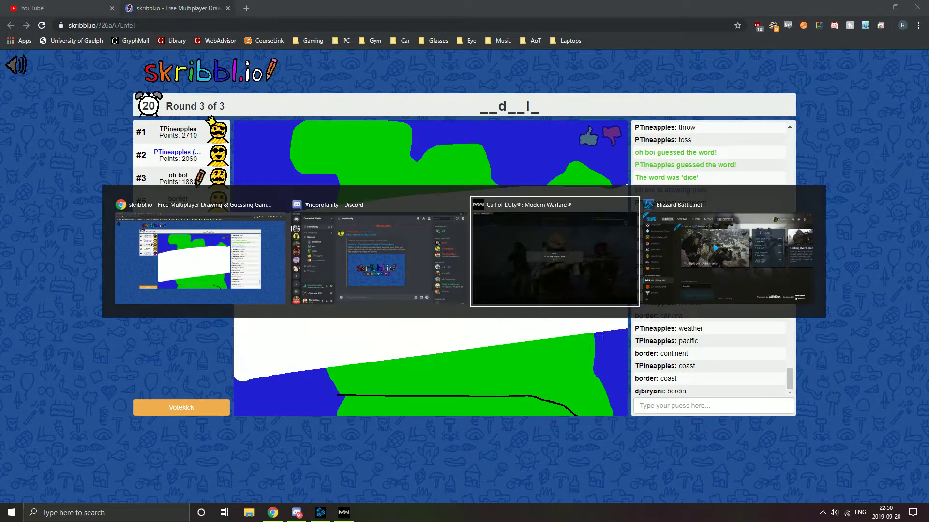
key("Escape")
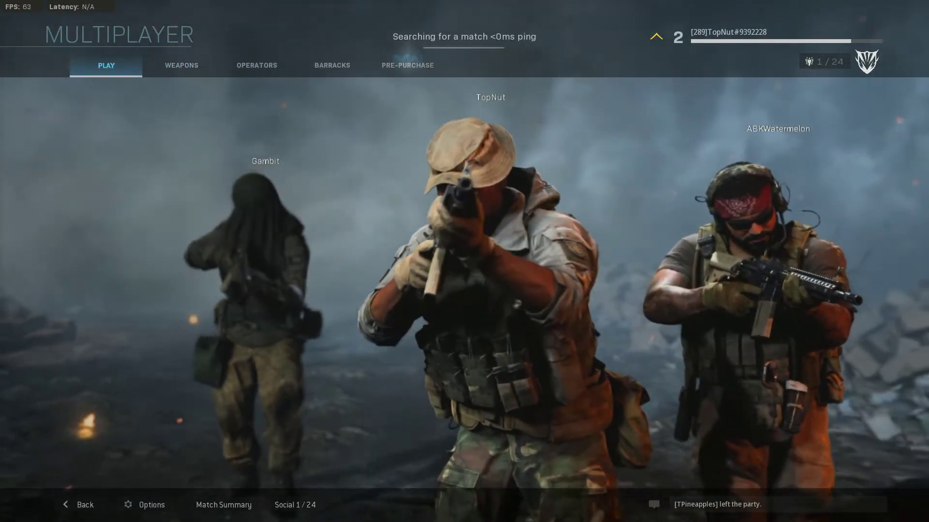
key("Escape")
key("Down")
key("Return")
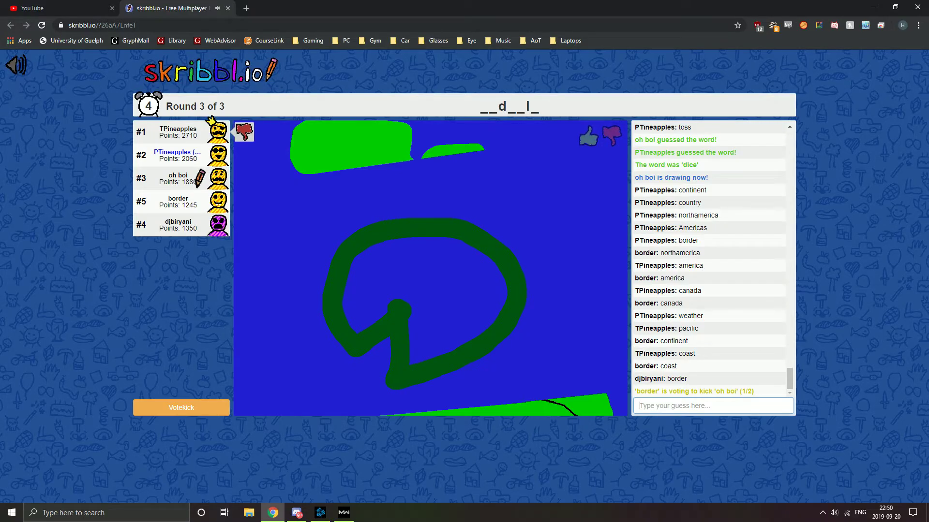
type("pie")
Step: Submit 'pie' as a guess for the tadpole drawing
key("Return")
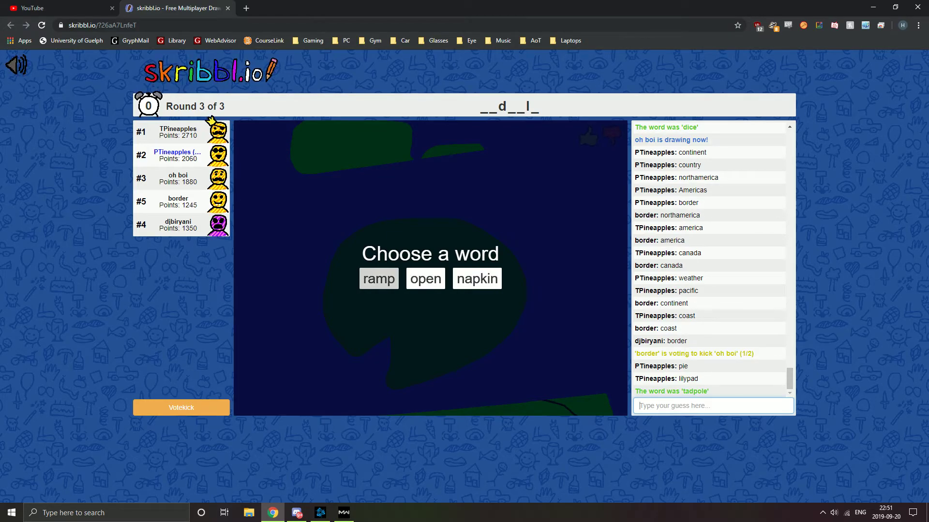
Step: Choose 'napkin' and draw a large black oval body near the canvas centre
left_click(477, 279)
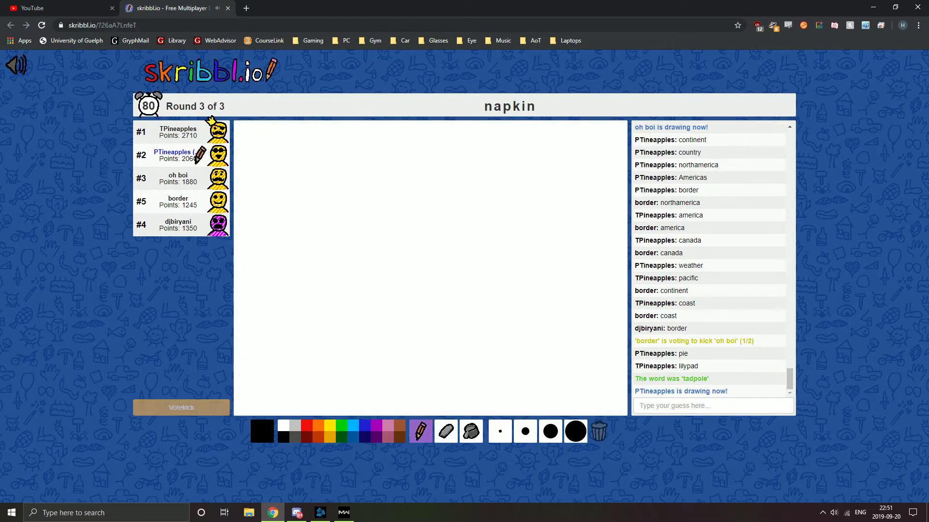
mouse_move(366, 215)
left_mouse_down()
mouse_move(375, 296)
mouse_move(556, 216)
mouse_move(345, 205)
mouse_move(331, 216)
left_mouse_up()
left_click_drag(333, 279, 319, 343)
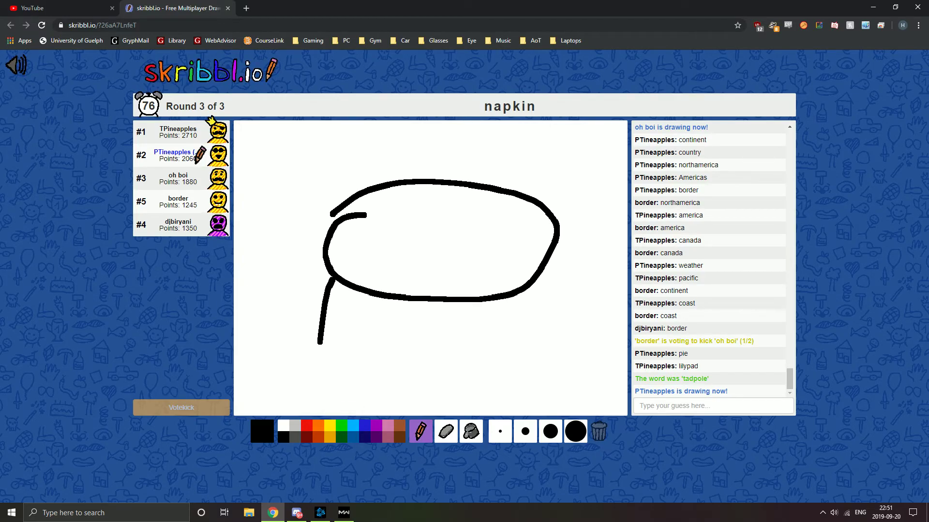
Step: Add four legs, a tail on the right and an eye inside the oval
left_click_drag(383, 297, 376, 339)
left_click_drag(438, 303, 445, 341)
left_click_drag(495, 301, 518, 332)
left_click_drag(534, 282, 566, 306)
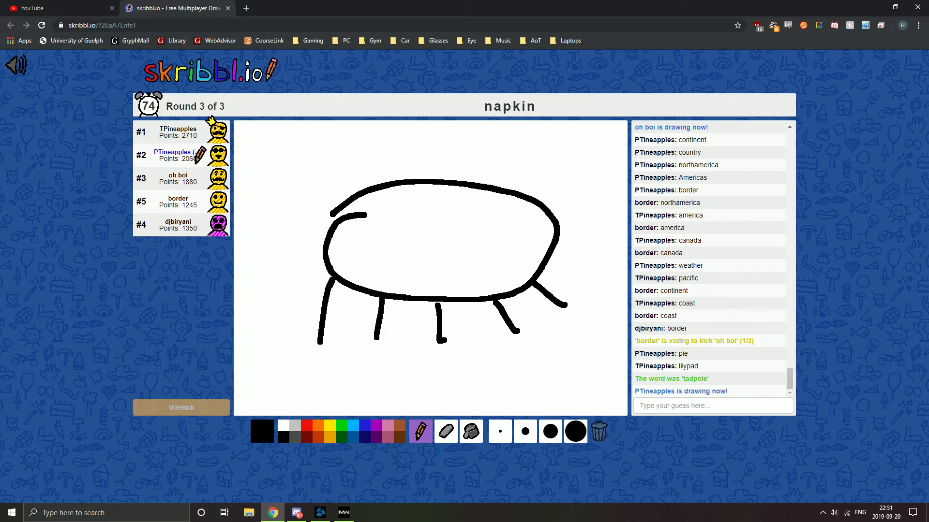
left_click_drag(551, 257, 602, 280)
left_click(406, 247)
mouse_move(406, 247)
left_mouse_down()
mouse_move(438, 275)
mouse_move(414, 241)
mouse_move(402, 248)
left_mouse_up()
left_click_drag(463, 241, 462, 280)
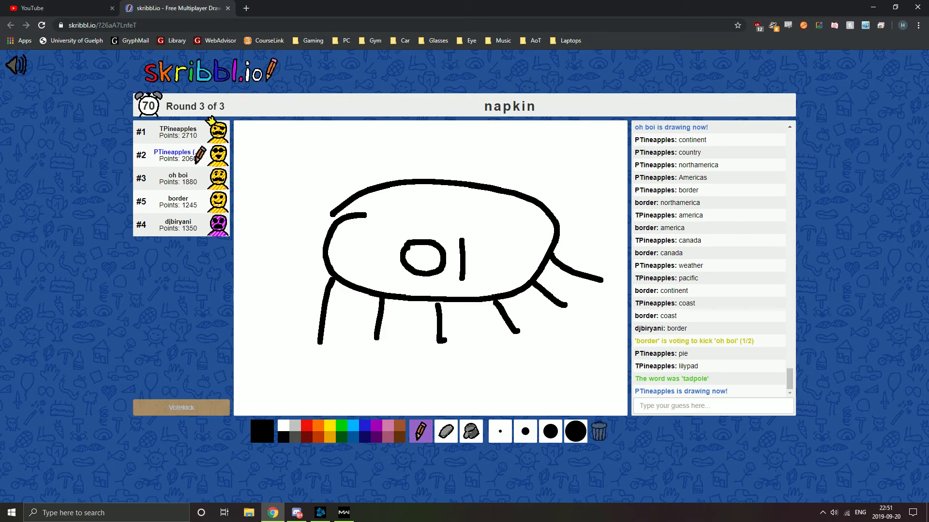